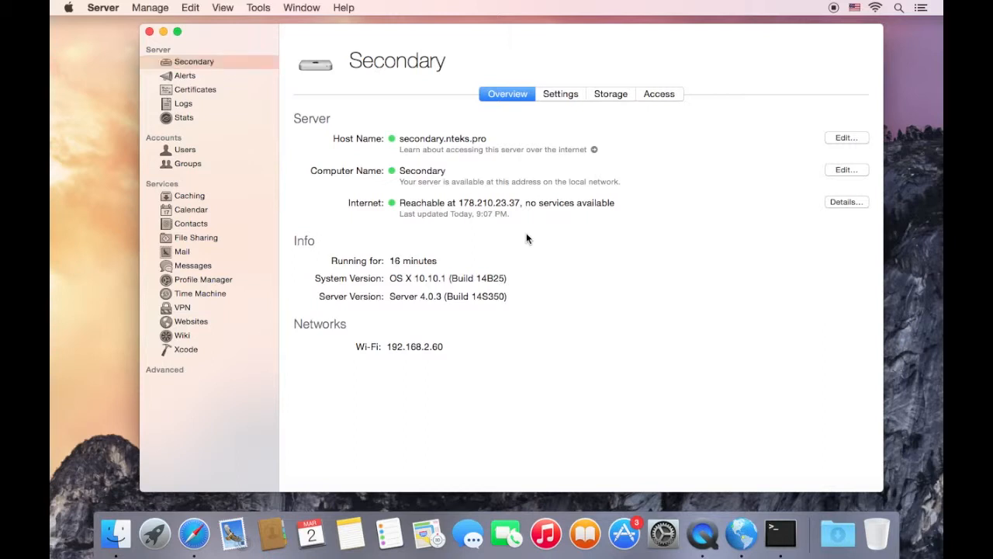
# Step: Examine Group One's administration, read, write and inheritance permissions on the File Sharing folder in the server's storage, then close them without changes
pyautogui.click(620, 97)
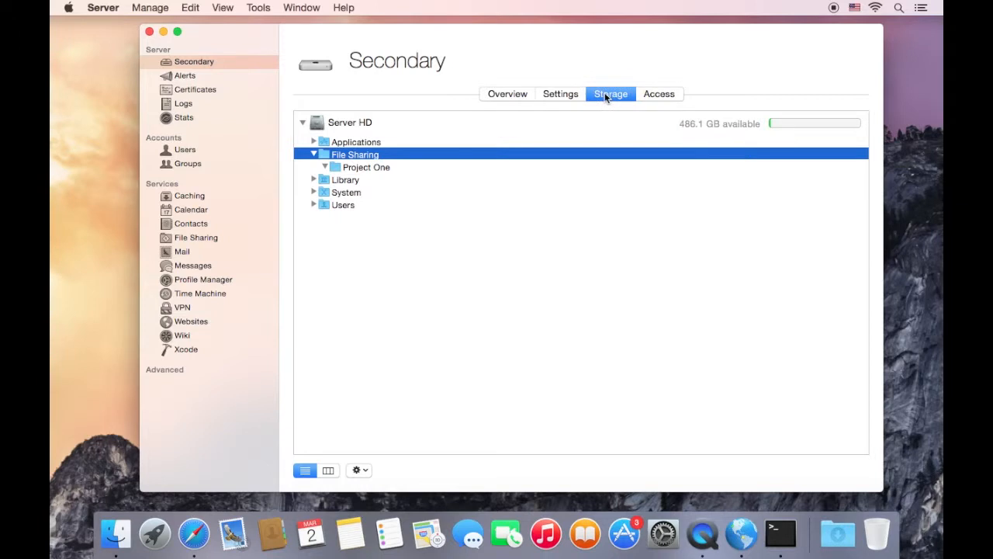
pyautogui.click(358, 470)
pyautogui.click(393, 444)
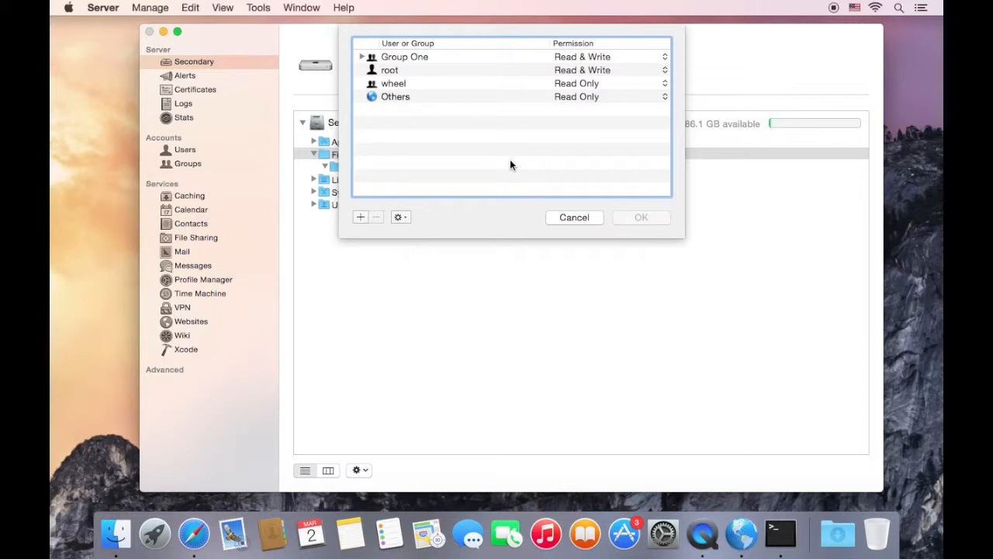
pyautogui.click(361, 58)
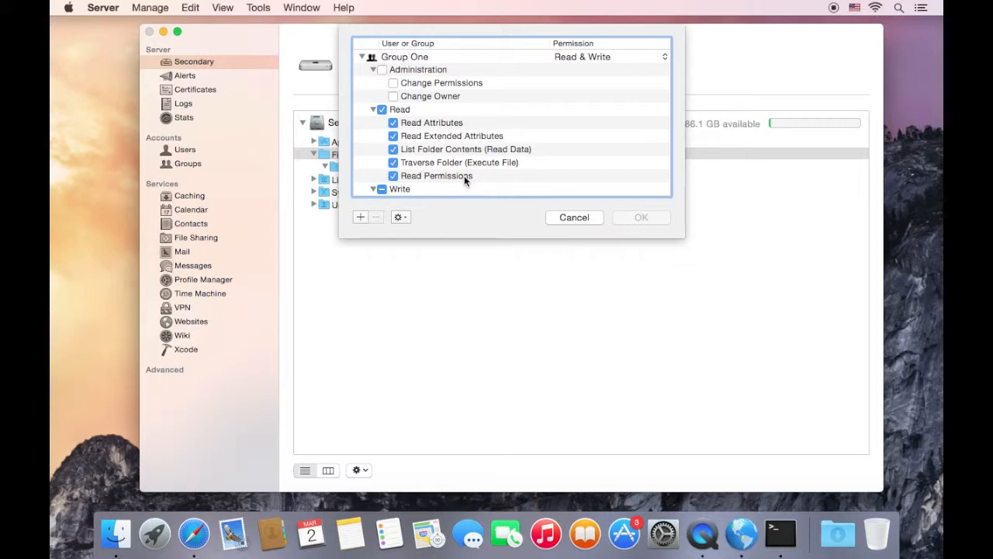
pyautogui.scroll(-4, 466, 177)
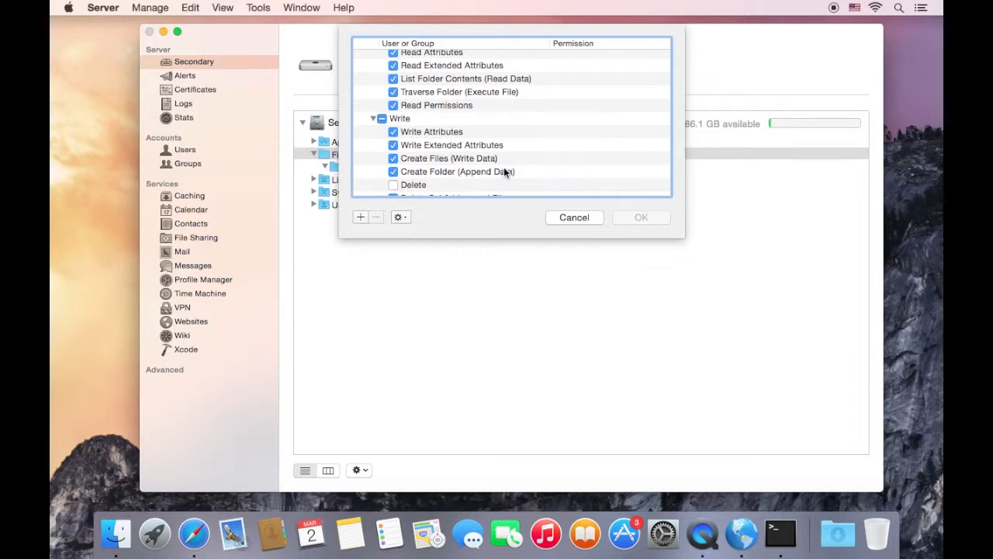
pyautogui.scroll(-1, 504, 171)
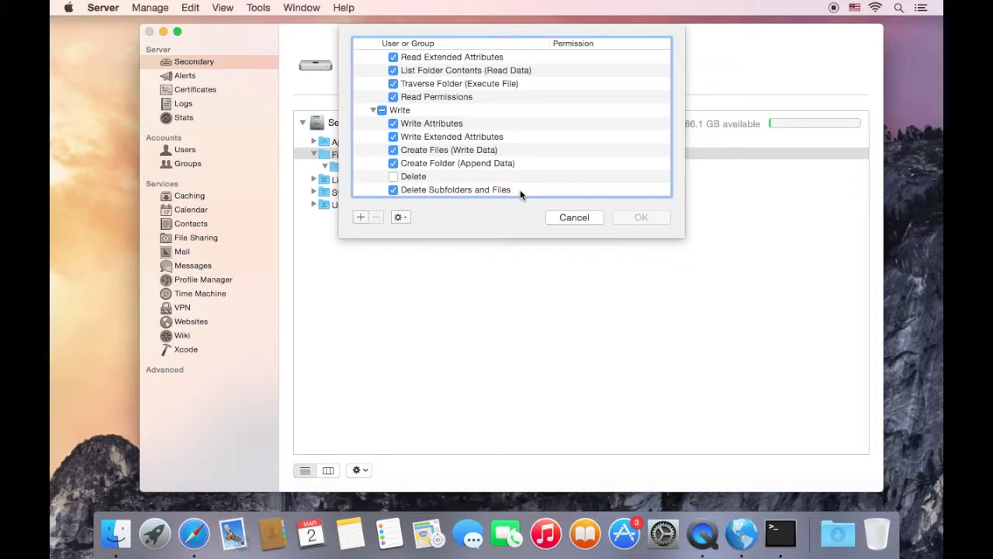
pyautogui.scroll(-3, 520, 189)
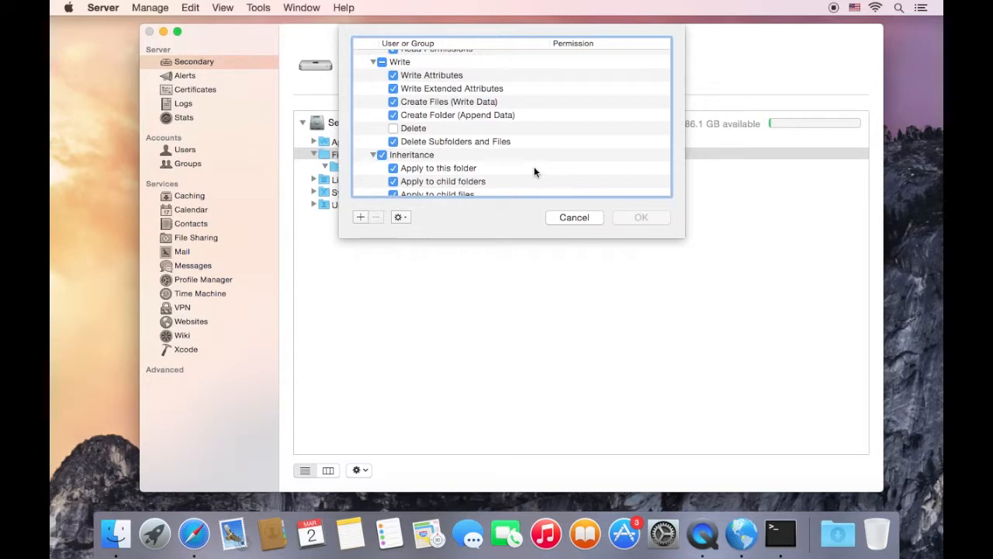
pyautogui.scroll(-2, 458, 141)
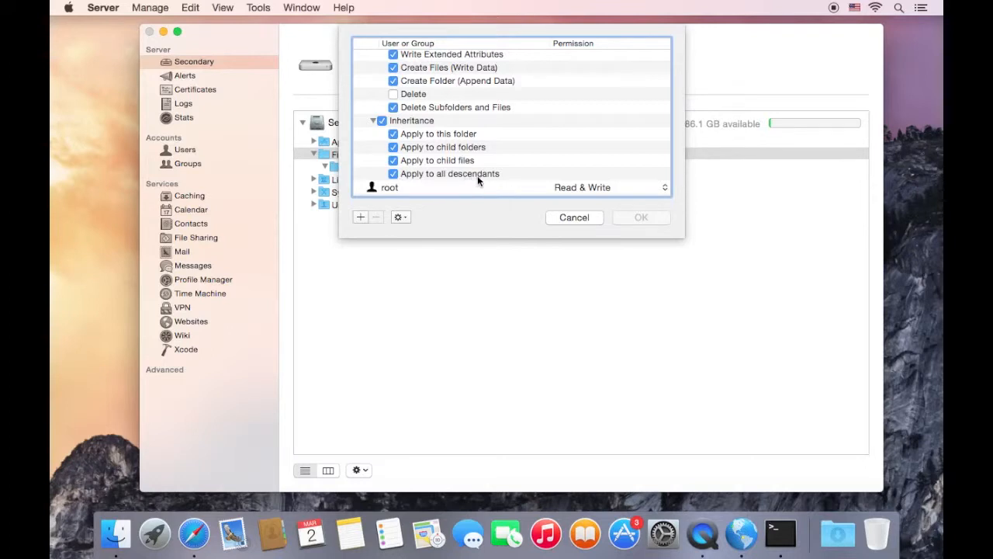
pyautogui.click(574, 217)
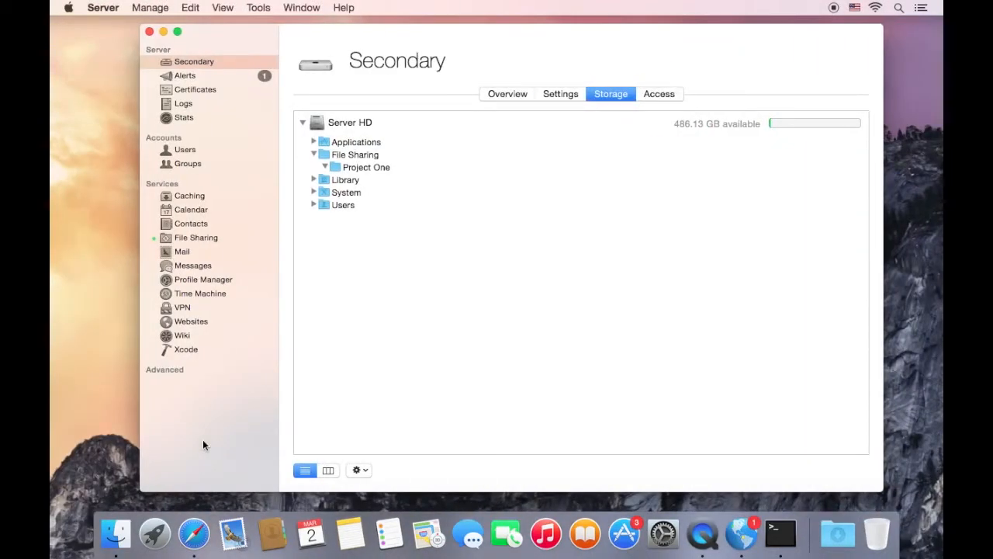
pyautogui.click(784, 535)
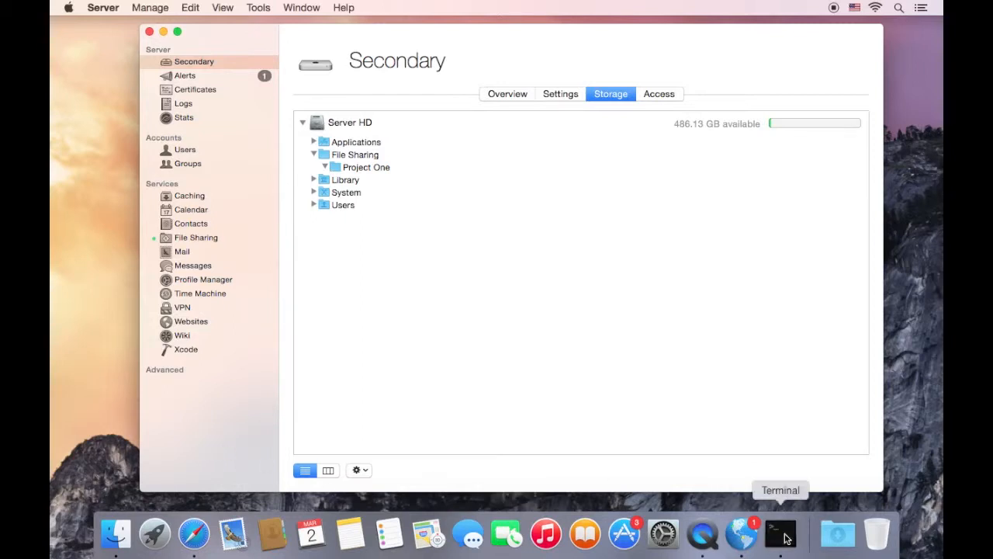
pyautogui.write('chmod')
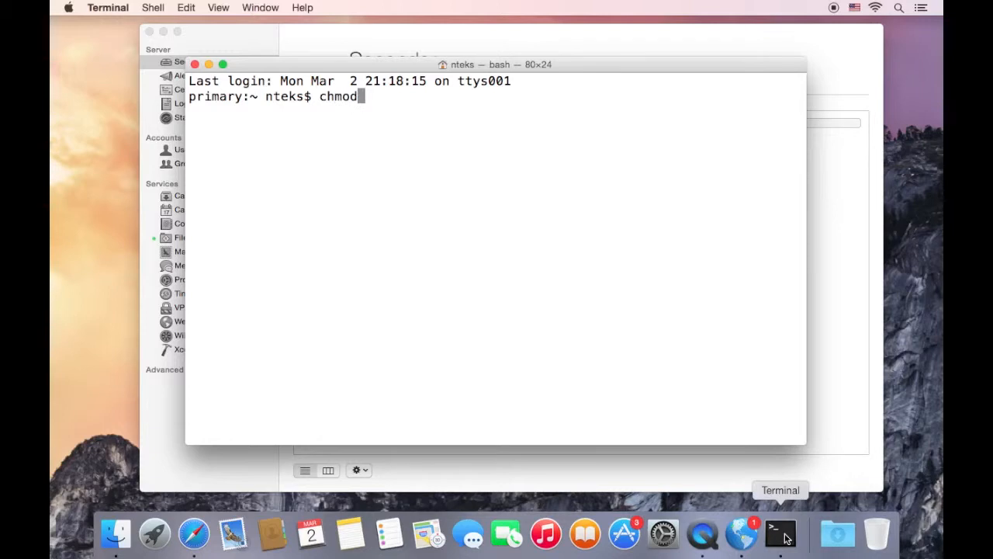
pyautogui.press('BackSpace')
pyautogui.press('BackSpace')
pyautogui.press('BackSpace')
pyautogui.press('BackSpace')
pyautogui.press('BackSpace')
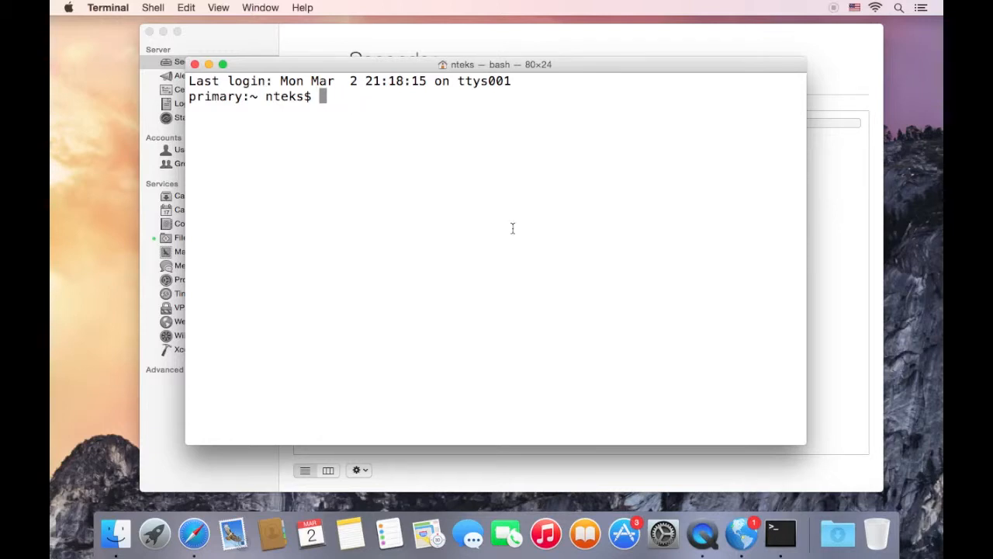
pyautogui.press('super+q')
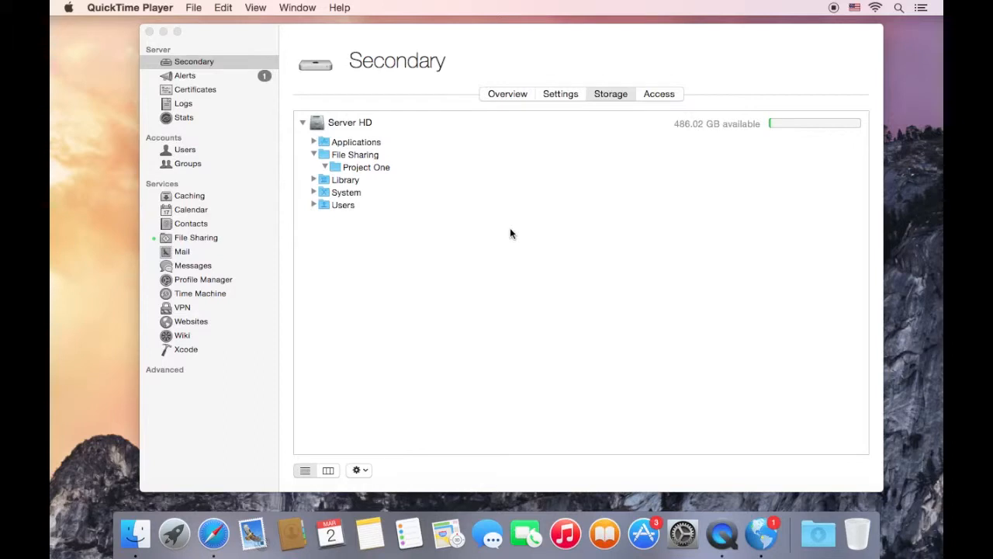
# Step: Add the Workgroup group to the File Sharing folder's permissions with Read & Write access
pyautogui.click(364, 174)
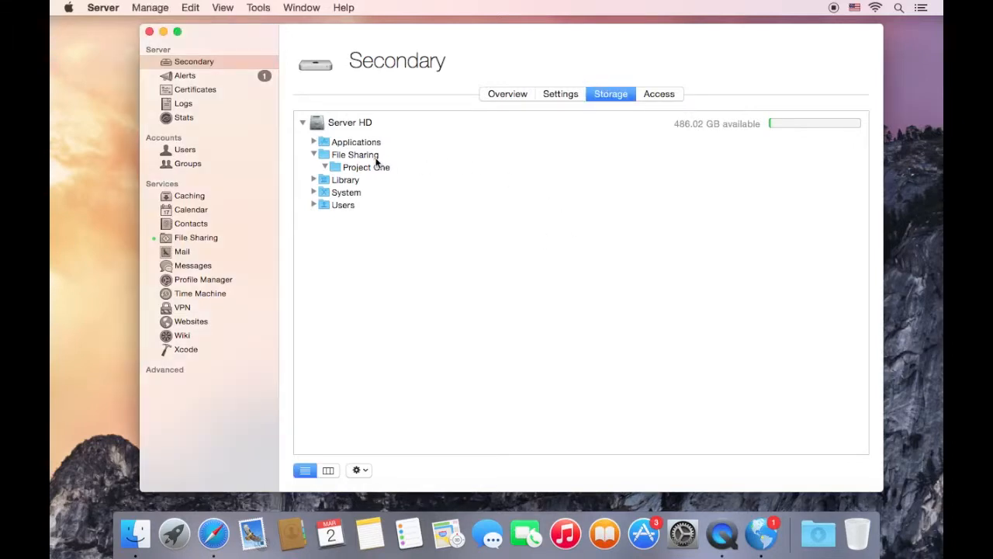
pyautogui.click(358, 156)
pyautogui.click(359, 471)
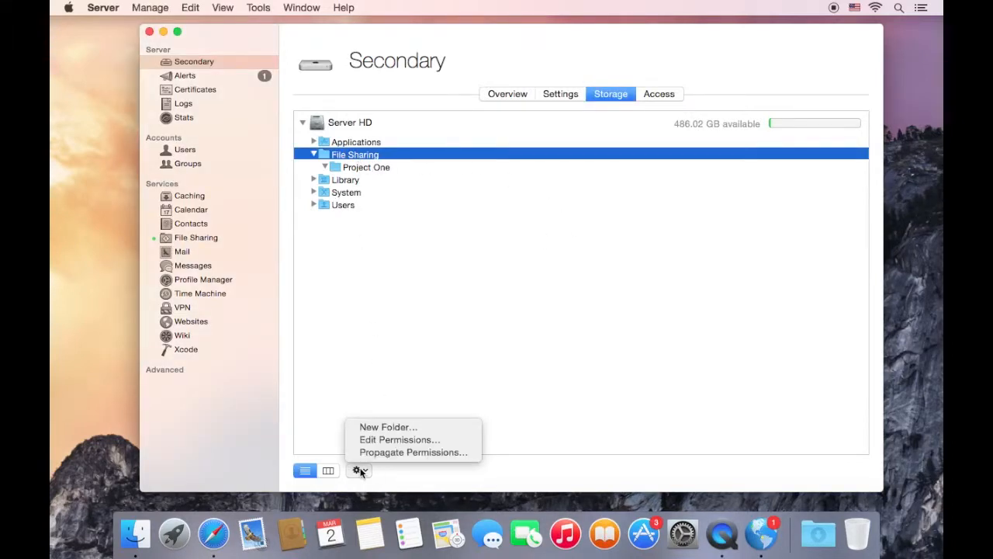
pyautogui.click(384, 440)
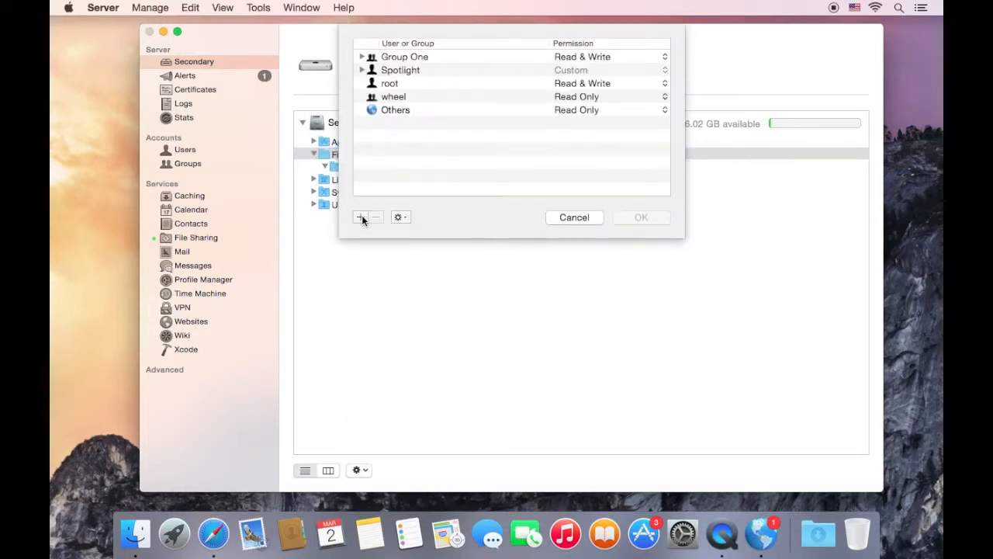
pyautogui.click(362, 217)
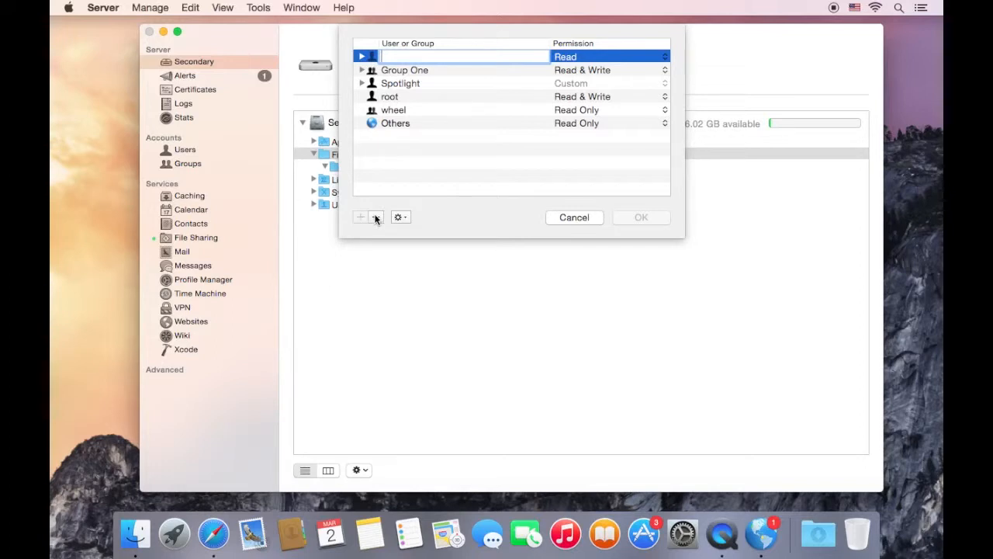
pyautogui.write('work')
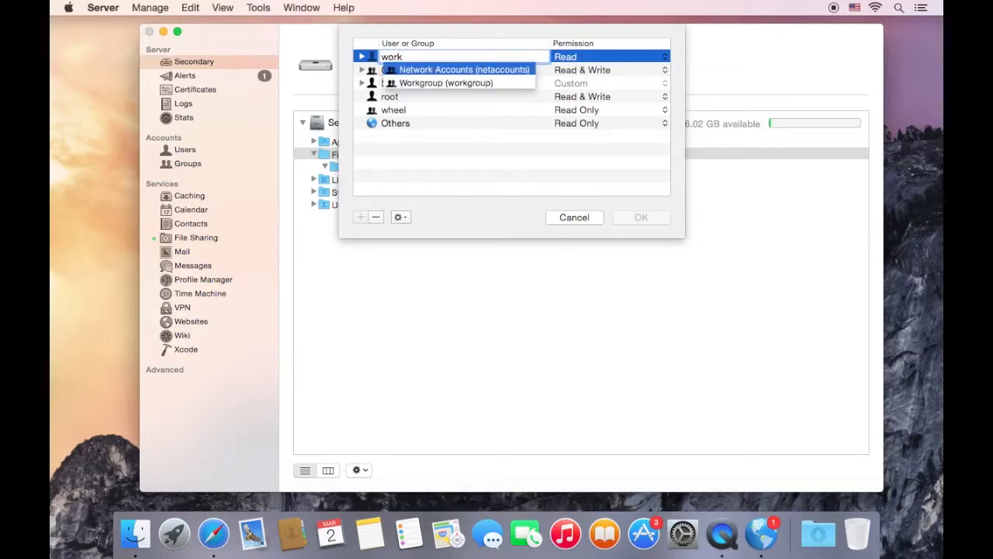
pyautogui.press('Down')
pyautogui.press('Return')
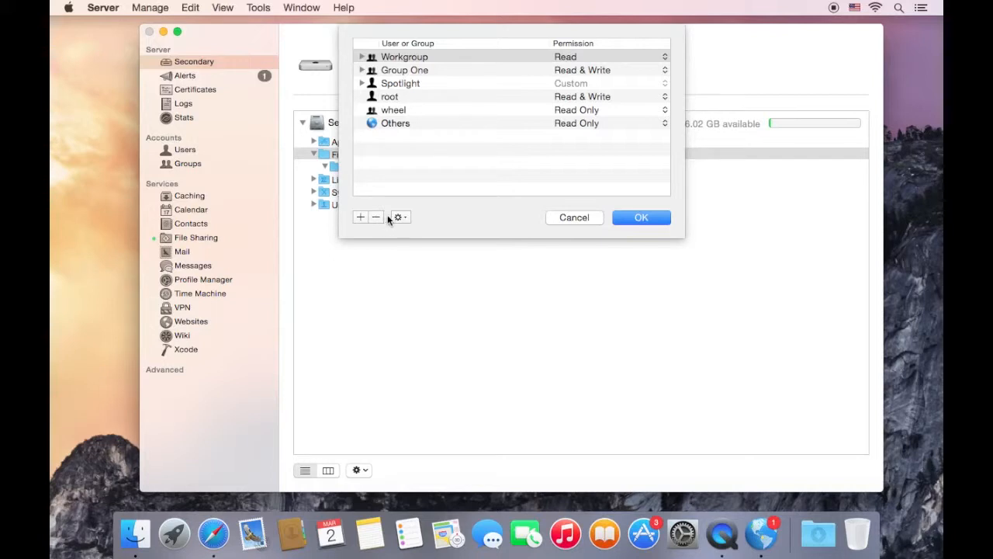
pyautogui.click(571, 58)
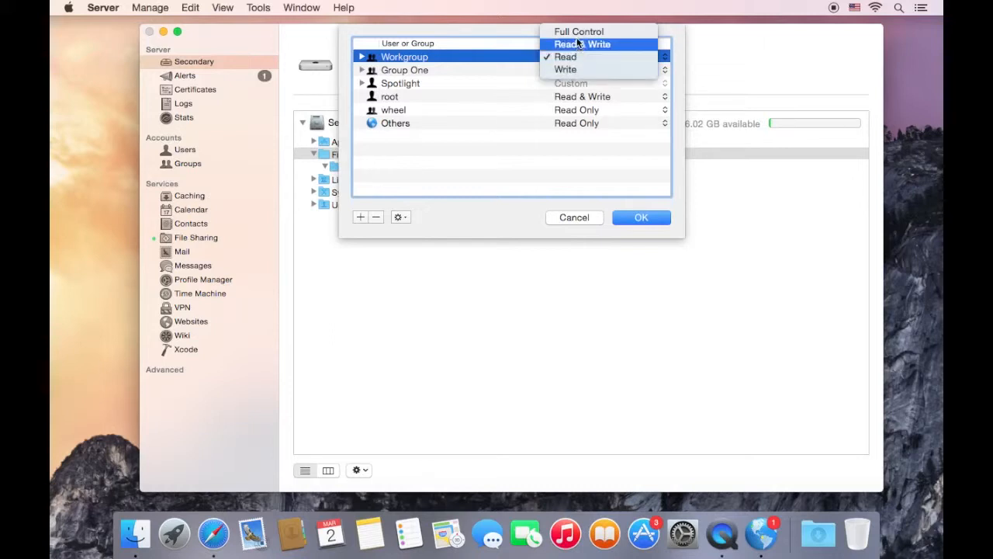
pyautogui.click(576, 45)
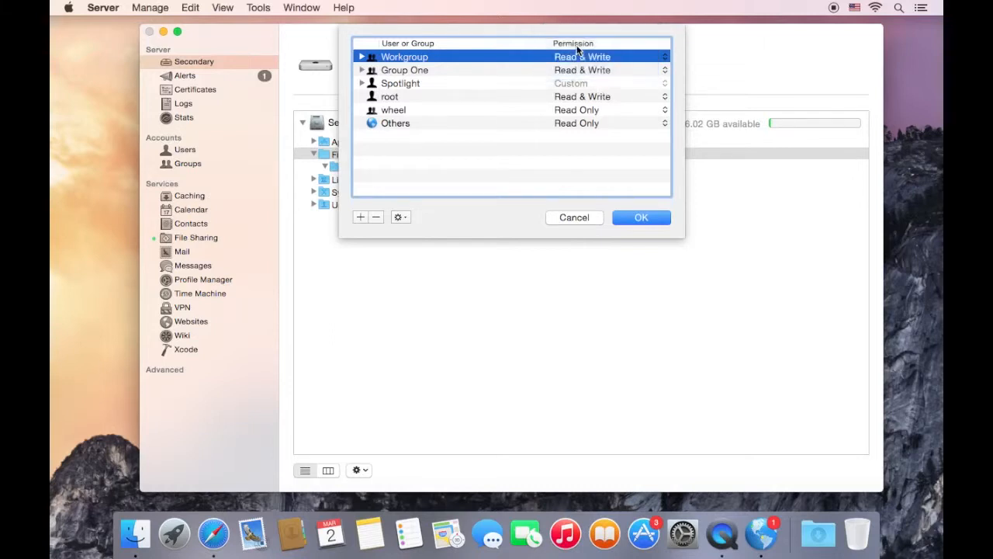
# Step: Review Workgroup's detailed Administration, Read and Inheritance permissions, and save the File Sharing folder's permissions
pyautogui.click(361, 57)
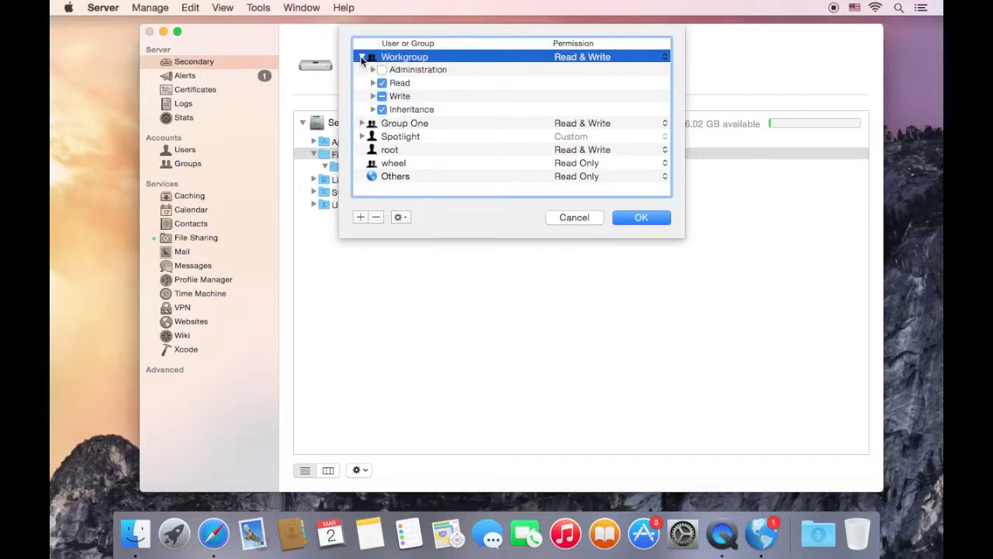
pyautogui.click(373, 69)
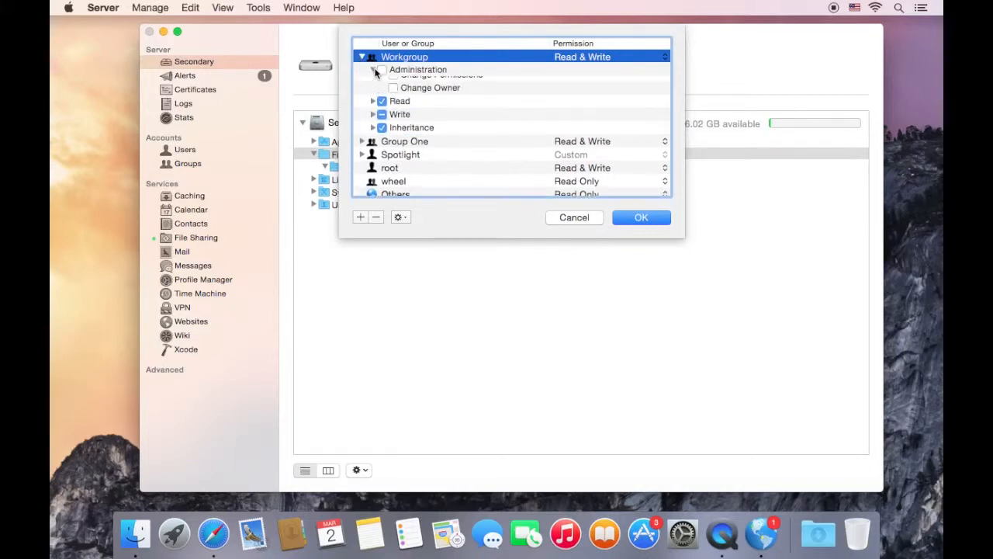
pyautogui.click(373, 109)
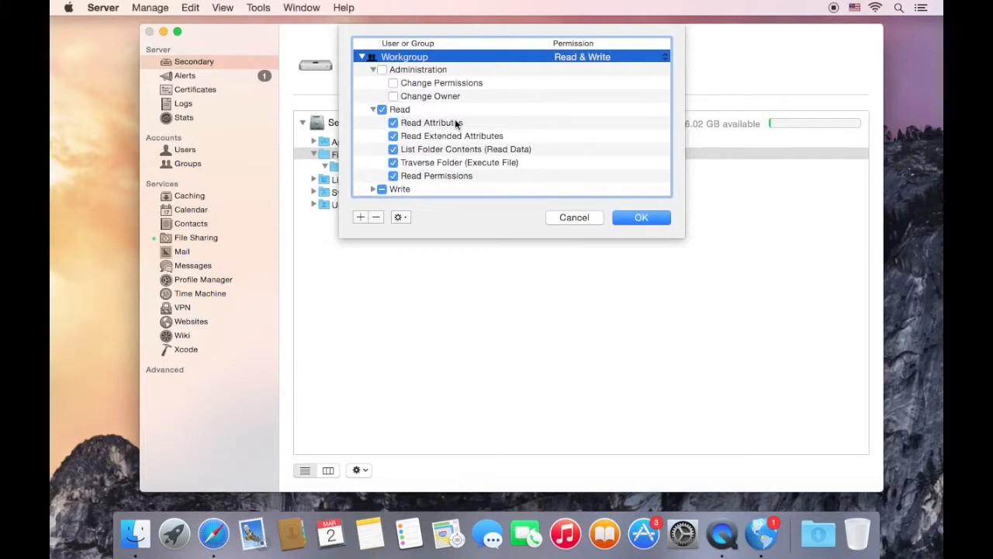
pyautogui.scroll(-4, 434, 123)
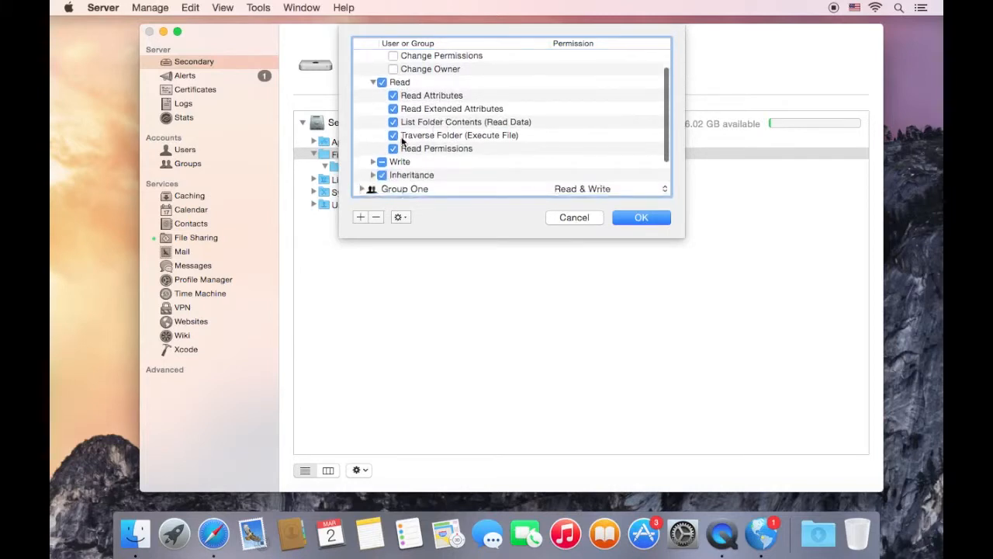
pyautogui.click(373, 132)
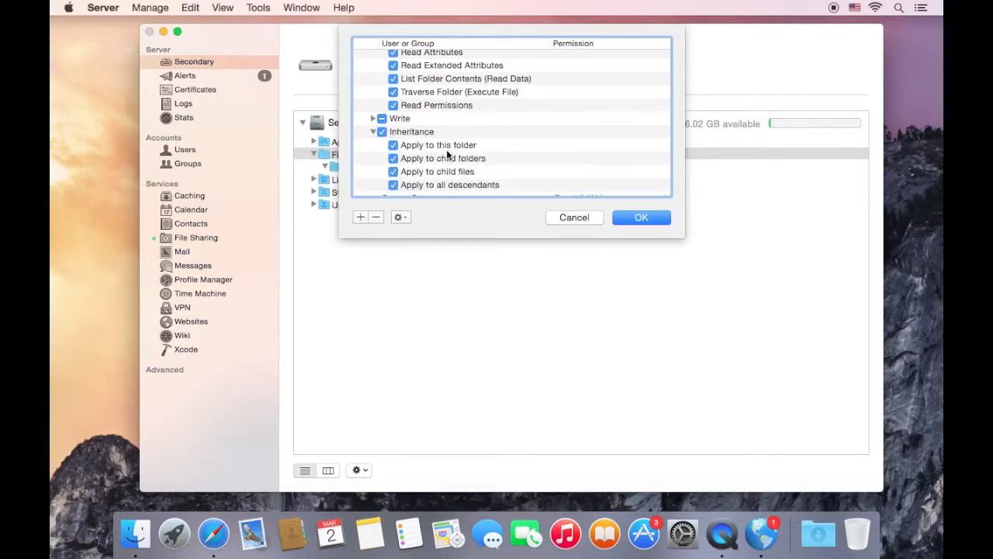
pyautogui.scroll(-1, 447, 155)
pyautogui.click(656, 217)
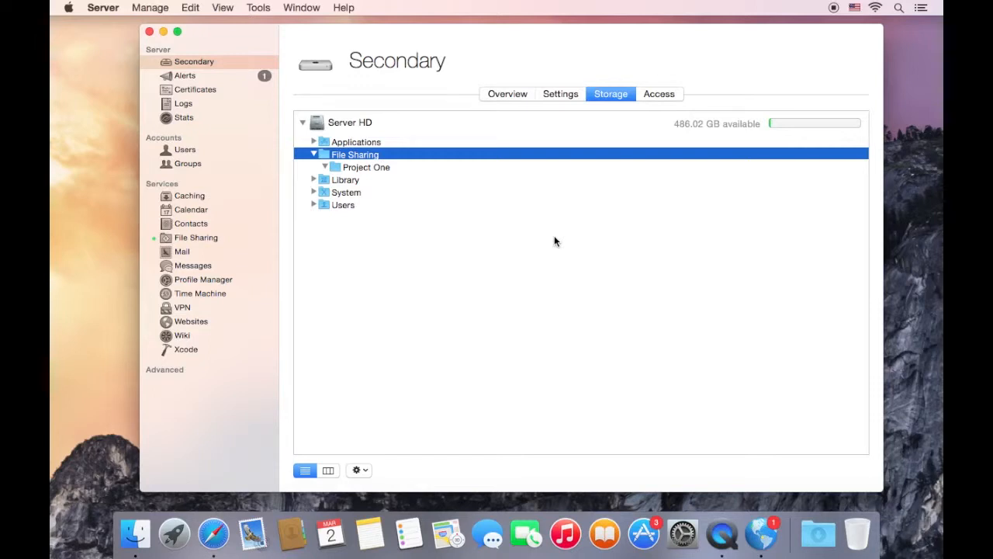
# Step: Propagate only the Access Control List of the File Sharing folder to its child objects
pyautogui.click(360, 470)
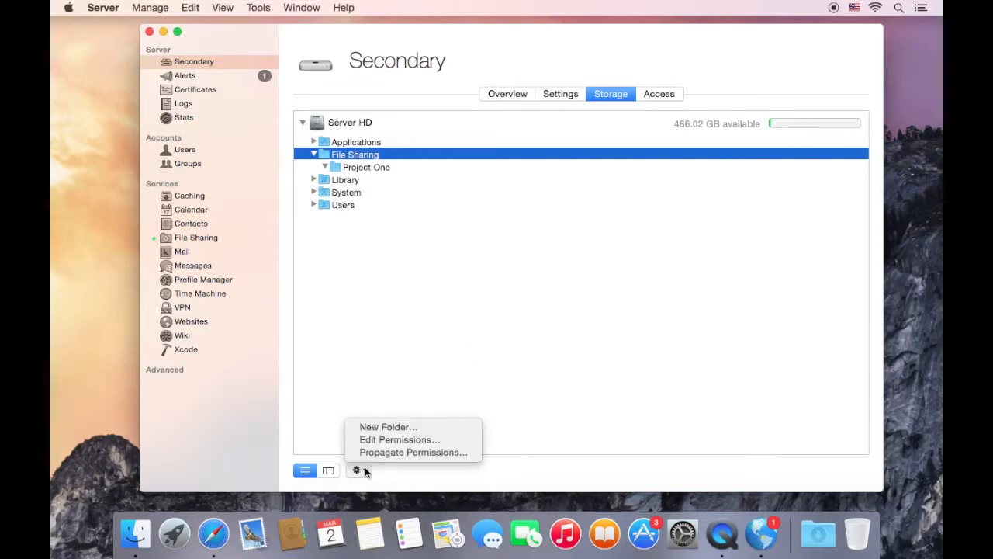
pyautogui.click(388, 453)
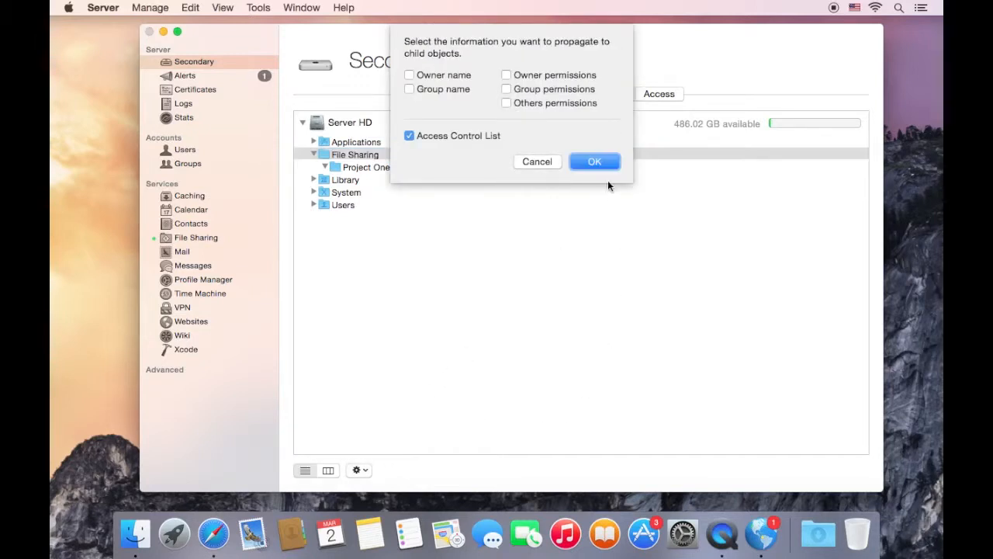
pyautogui.click(601, 161)
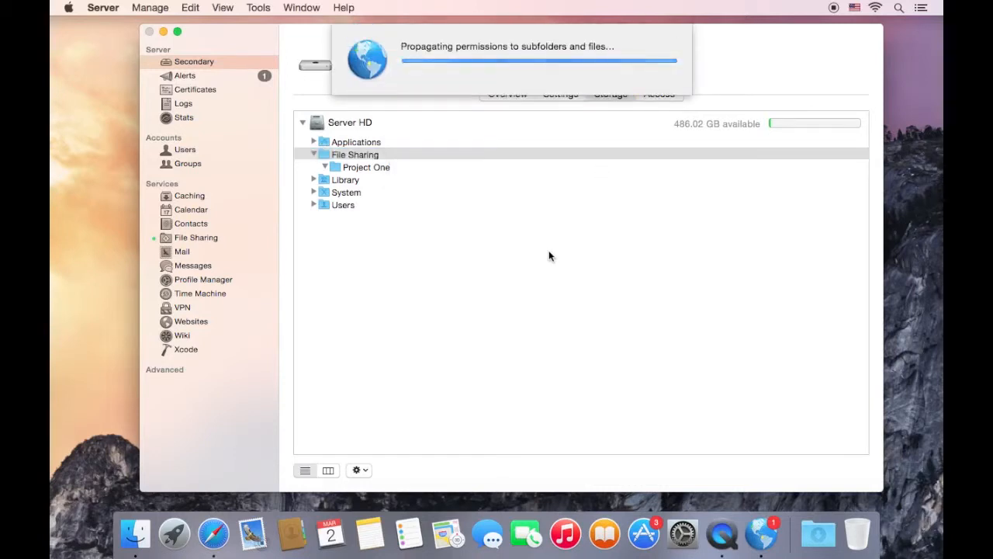
# Step: Make the inherited entries explicit in the Project One folder's permissions and save them
pyautogui.click(408, 167)
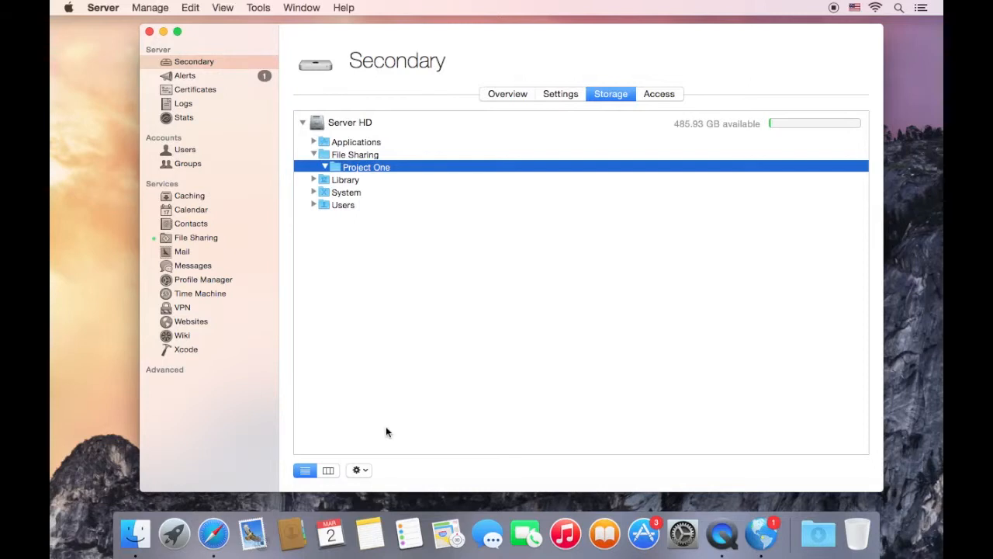
pyautogui.click(357, 472)
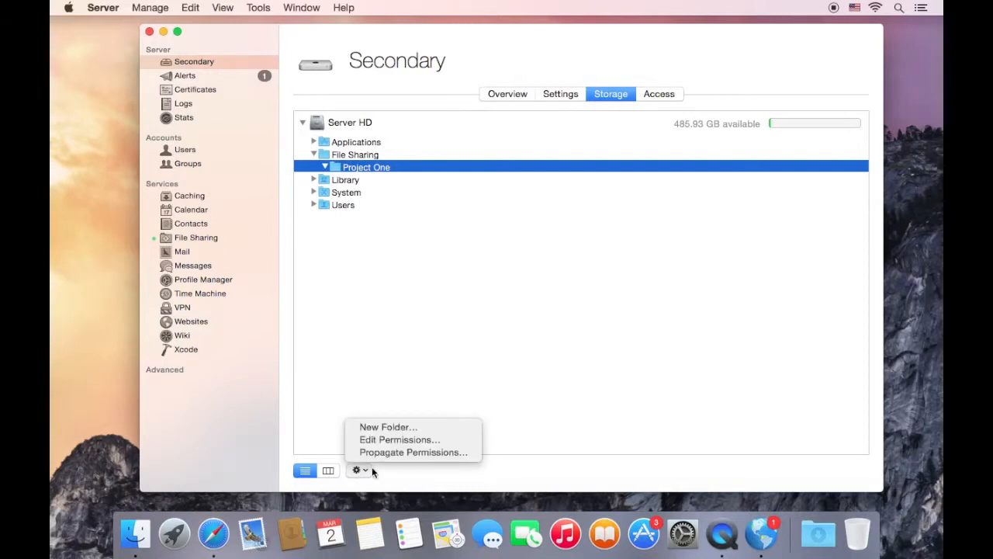
pyautogui.click(398, 440)
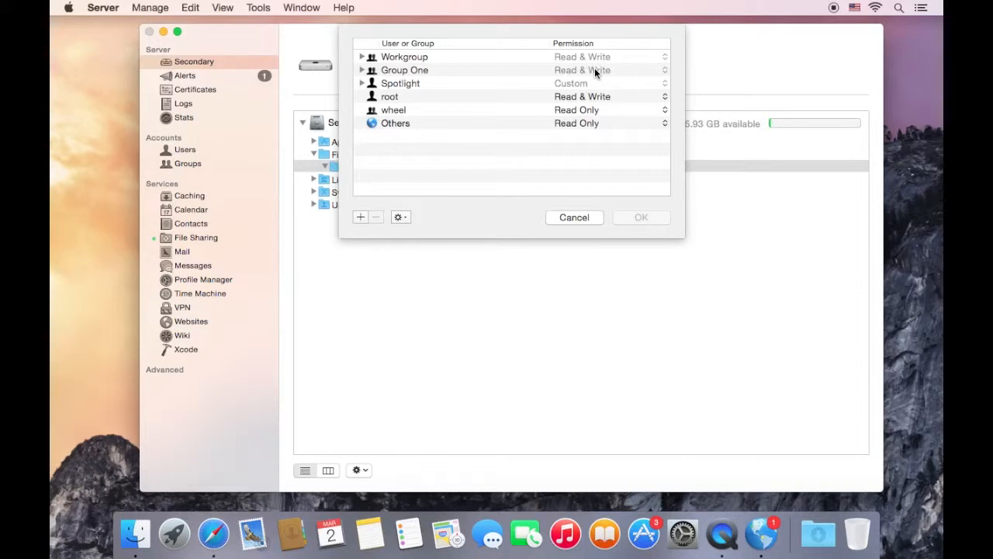
pyautogui.click(361, 70)
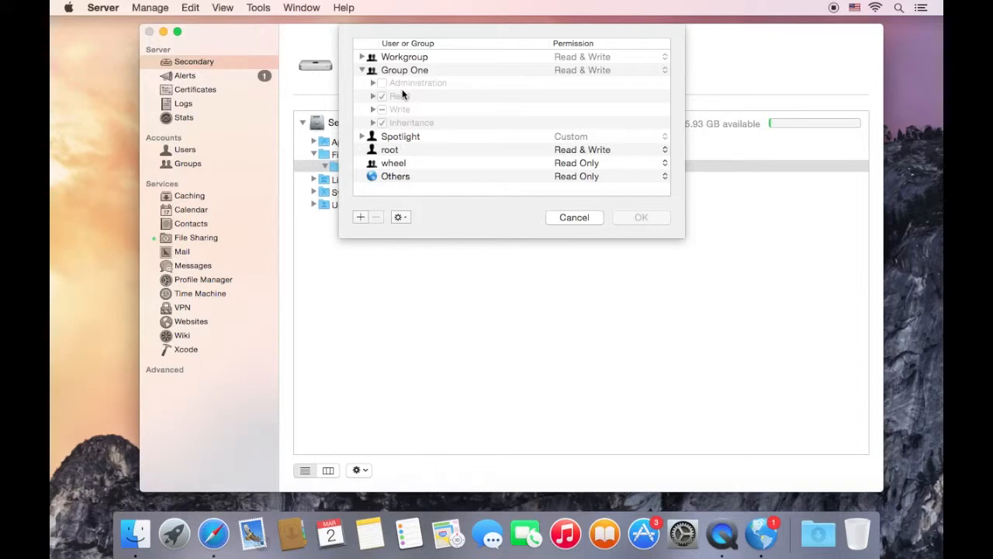
pyautogui.click(401, 217)
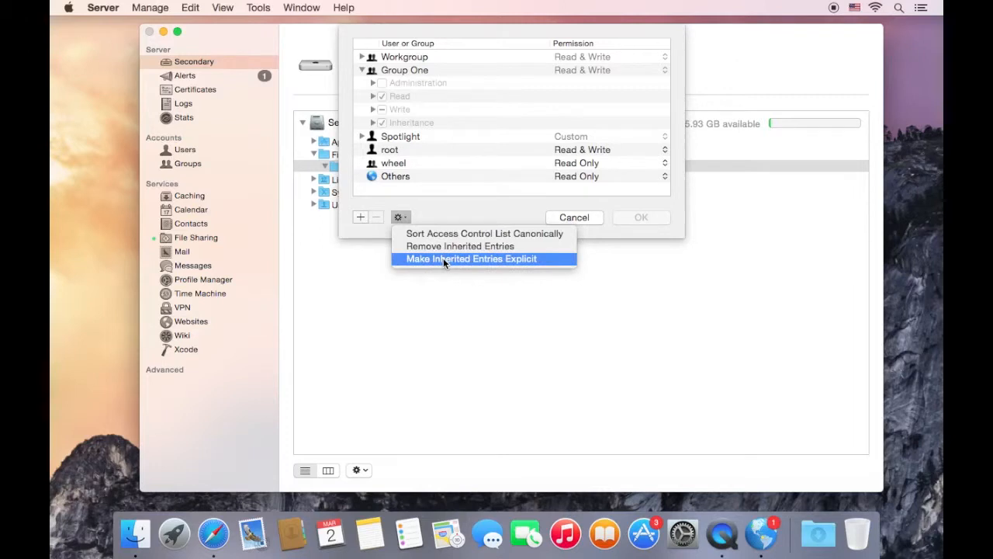
pyautogui.click(501, 259)
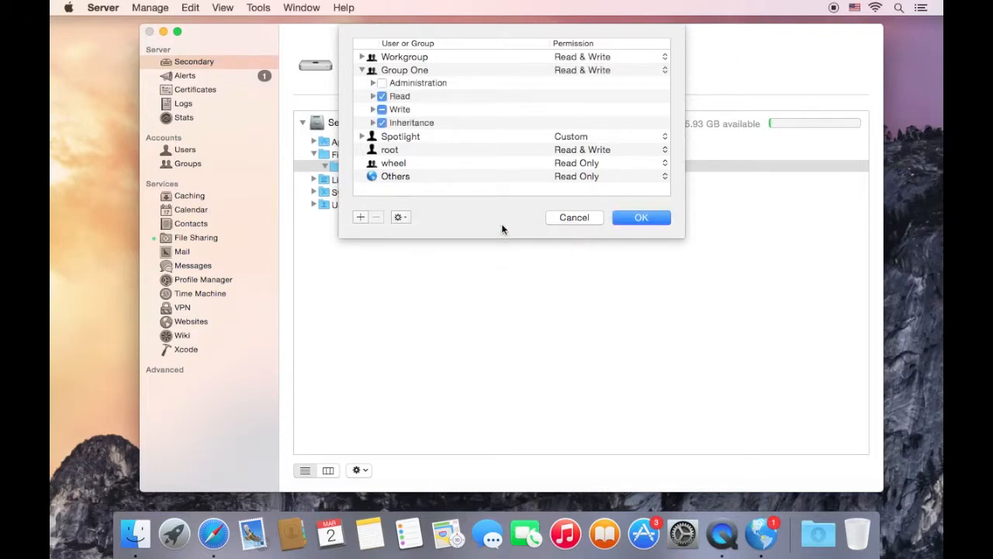
pyautogui.click(648, 219)
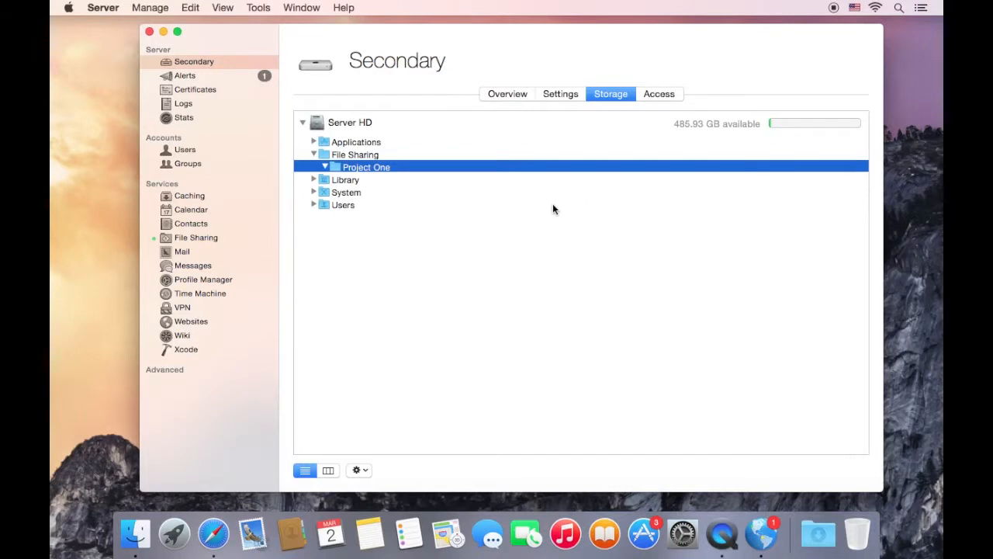
pyautogui.click(508, 259)
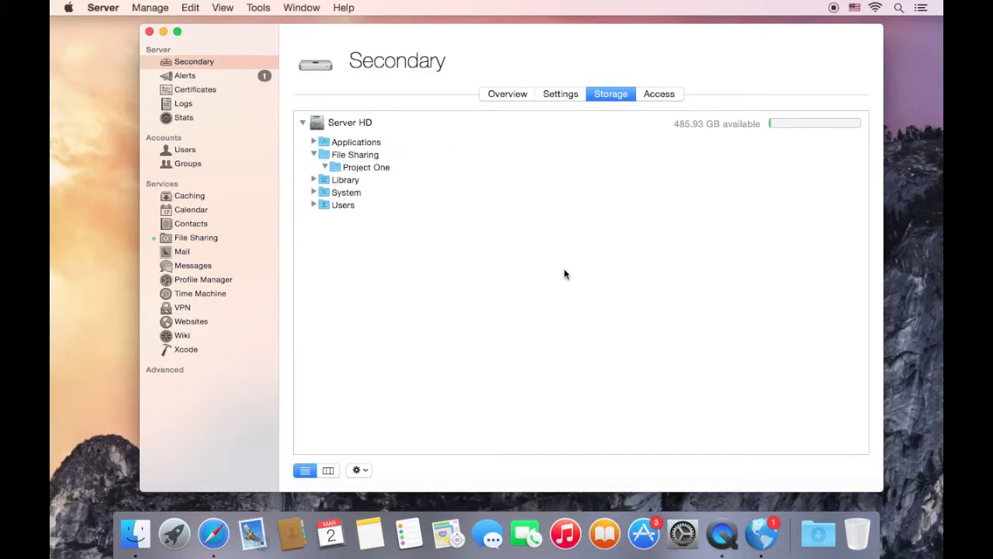